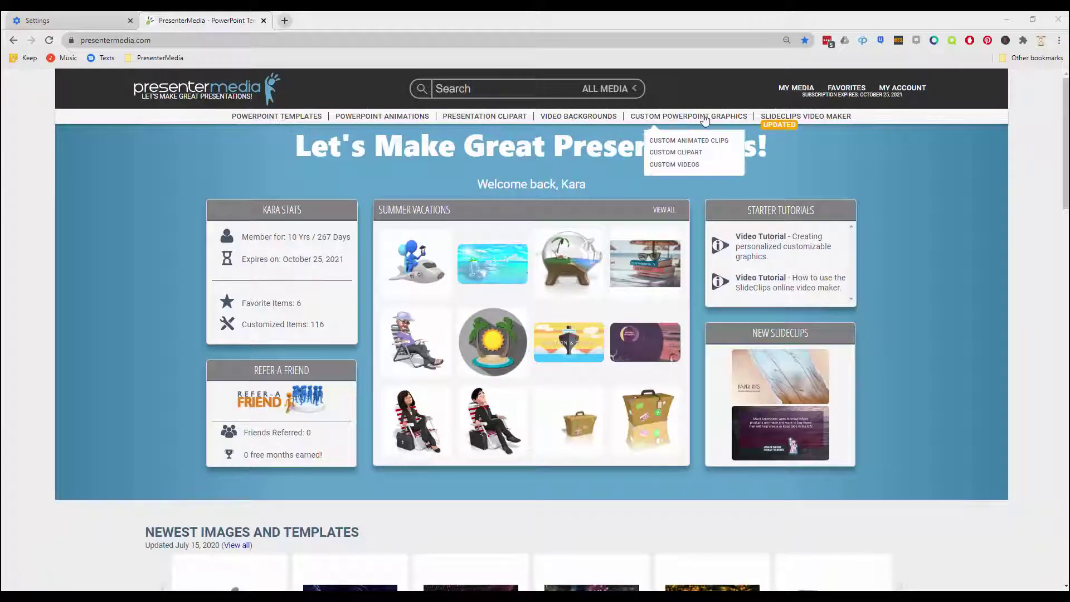
- Reveal the Video Backgrounds dropdown in PresenterMedia's navigation bar
mouse_move(580, 118)
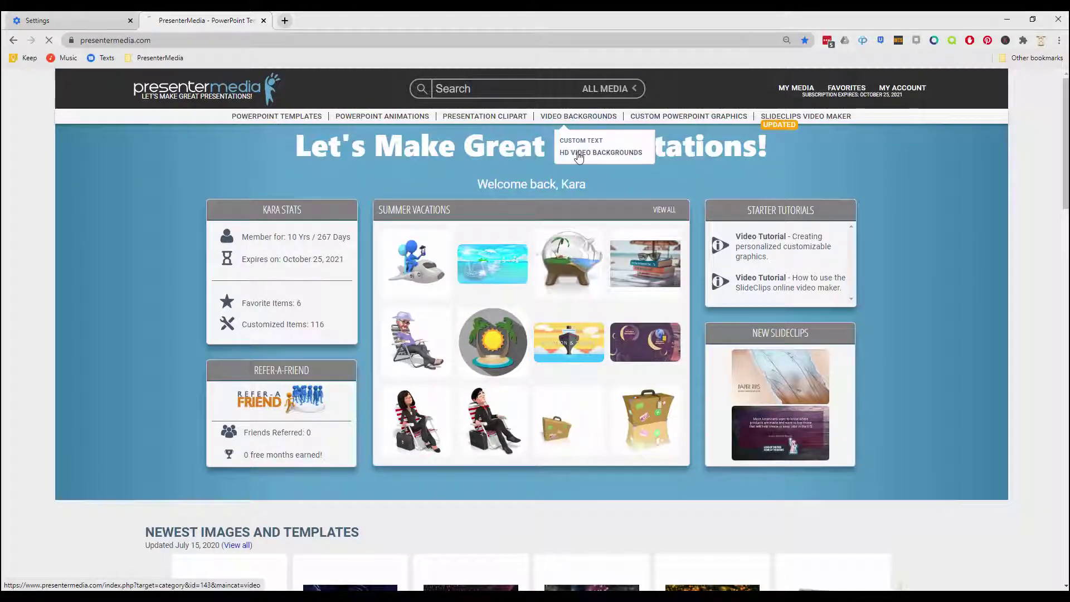
- Open HD Video Backgrounds, pick Blue Light Twist, and download it as MP4
click(280, 443)
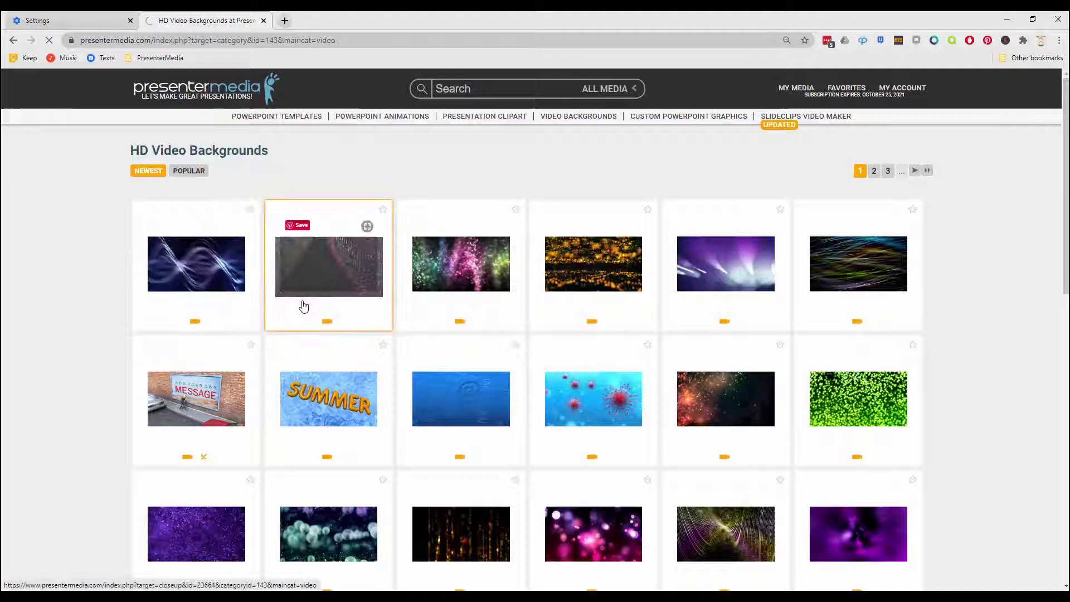
click(173, 263)
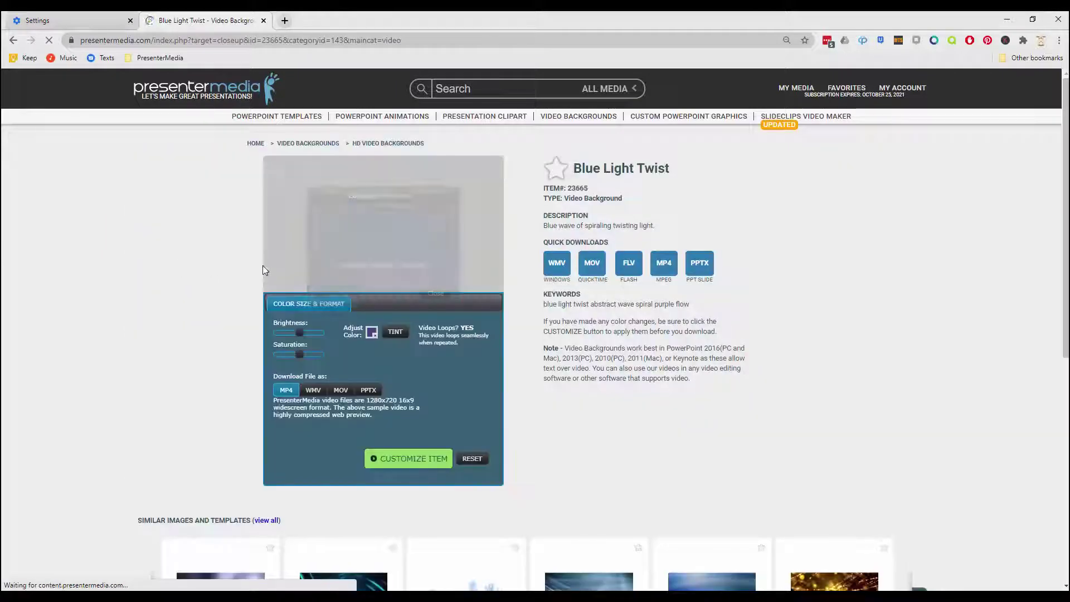
click(664, 266)
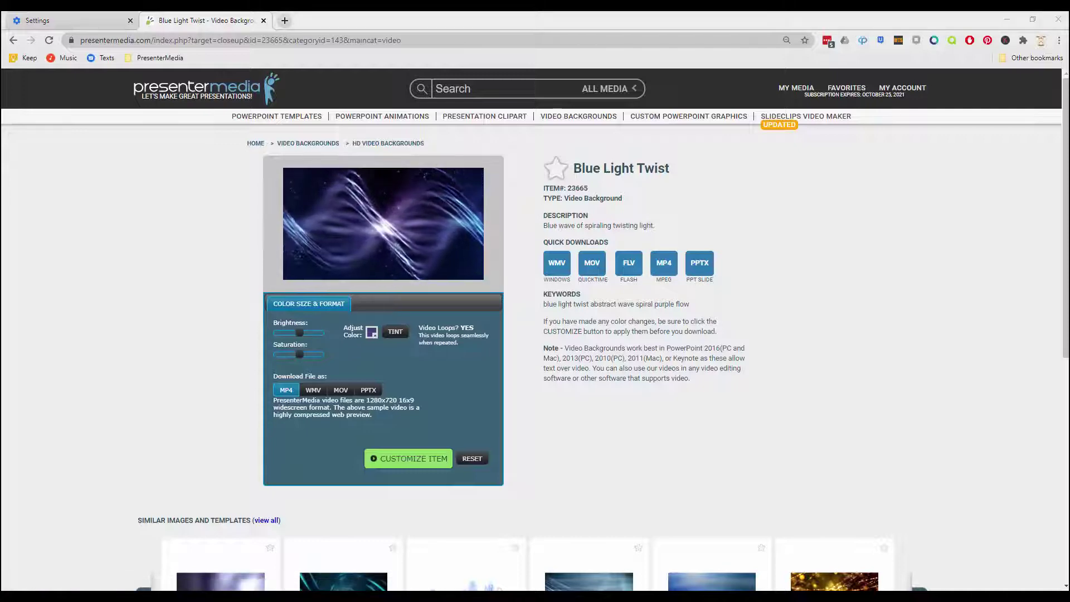
- Center the Movies & TV player, check its playback and editing menus, then close it
drag(1018, 136, 275, 82)
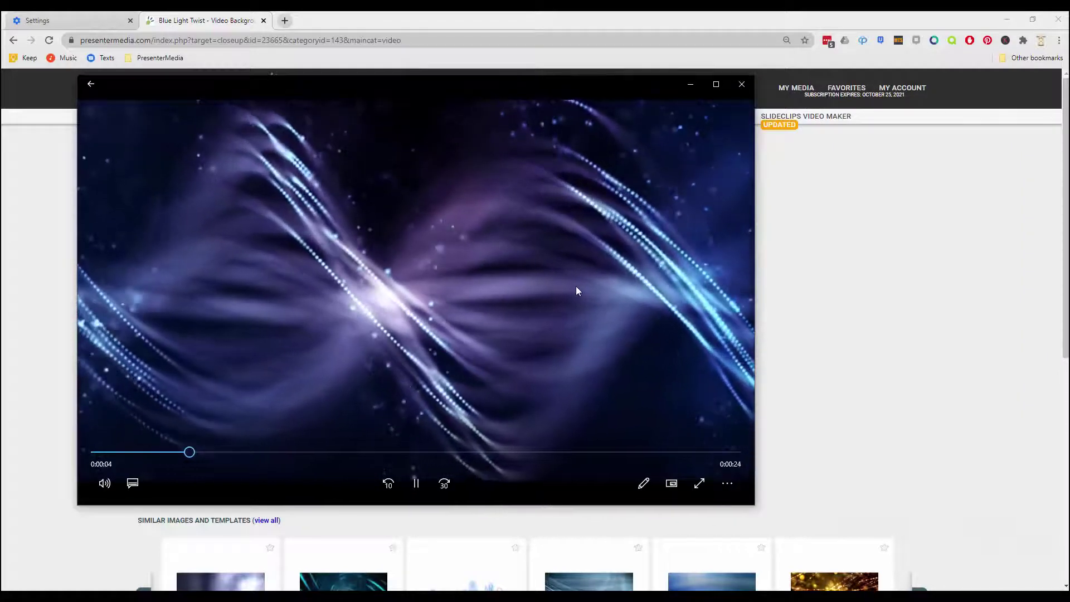
click(728, 485)
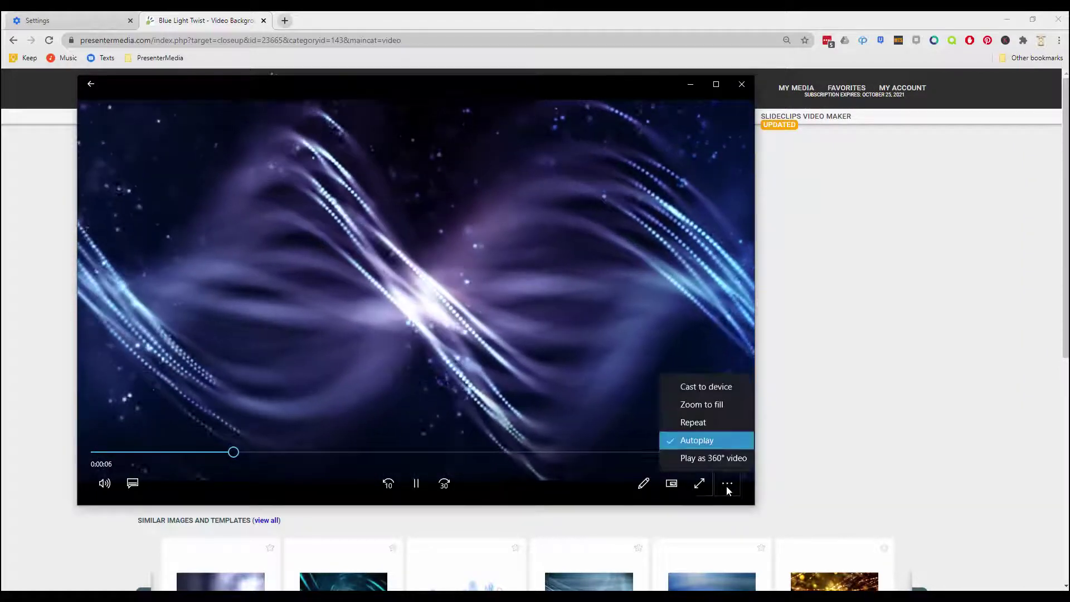
click(630, 482)
click(641, 485)
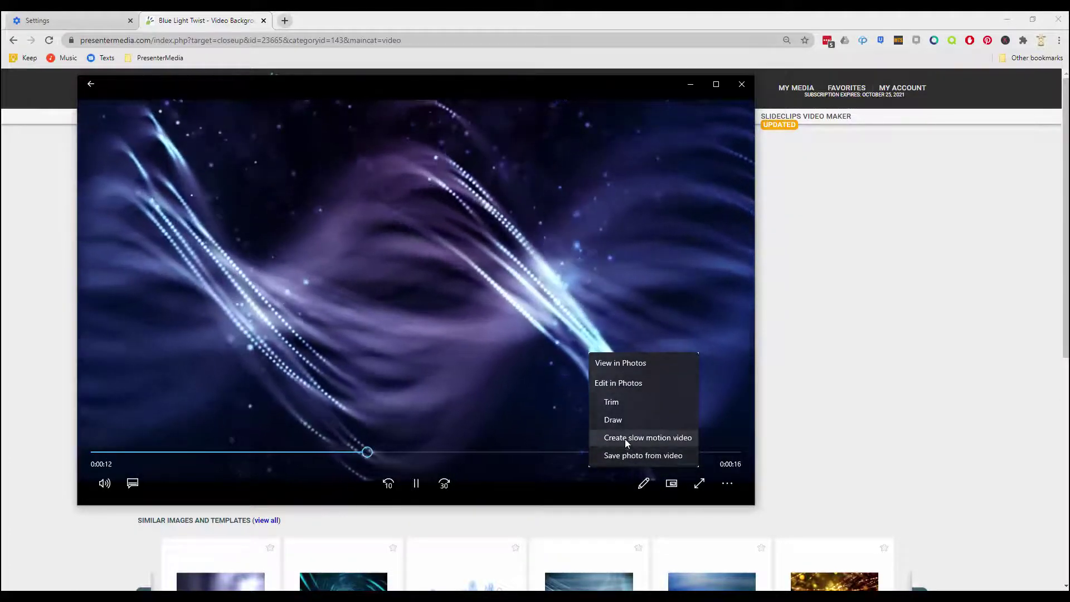
click(595, 488)
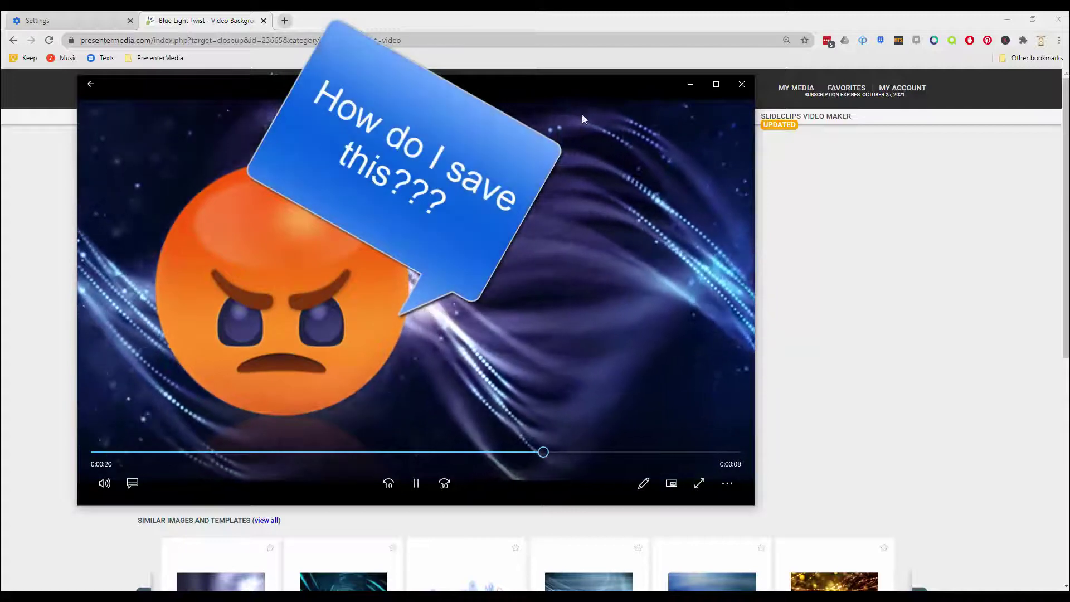
click(742, 84)
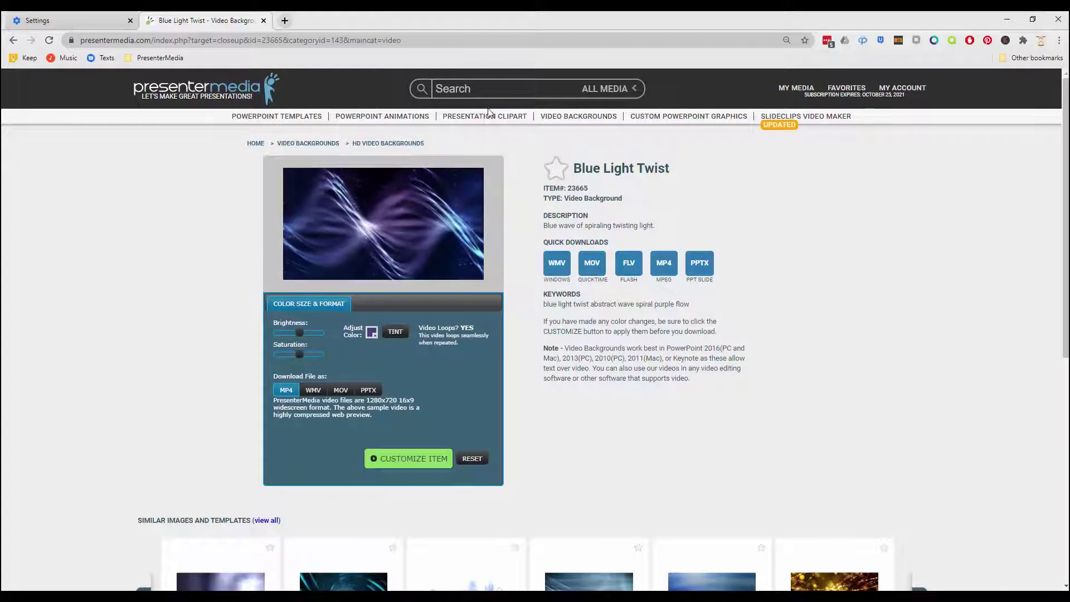
- From Presentation Clipart > 3D Figures, download Male Student Mask Receiving Diploma in size S
mouse_move(479, 116)
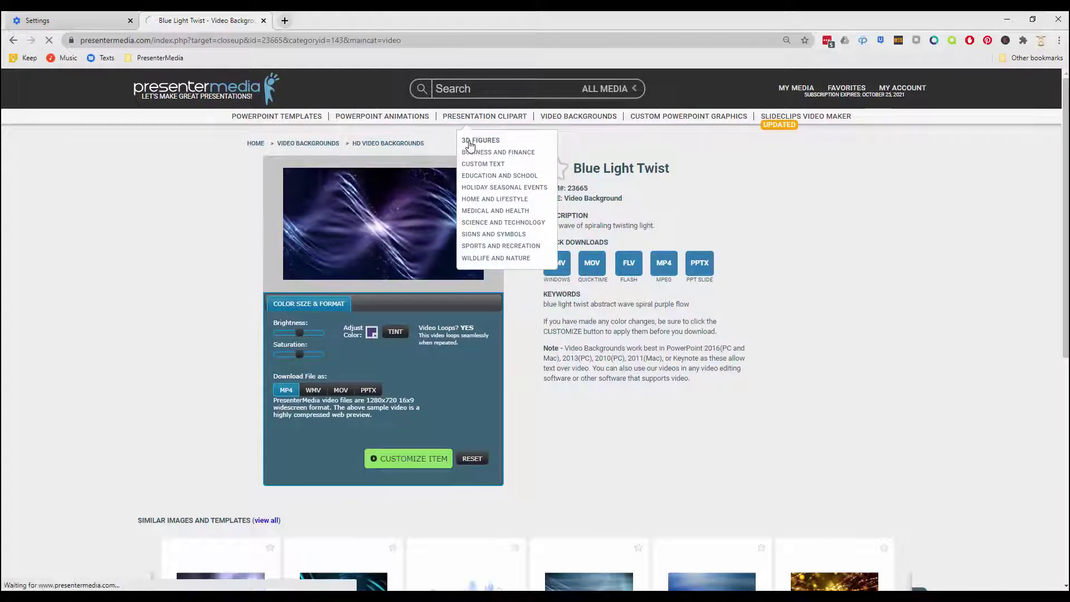
click(467, 143)
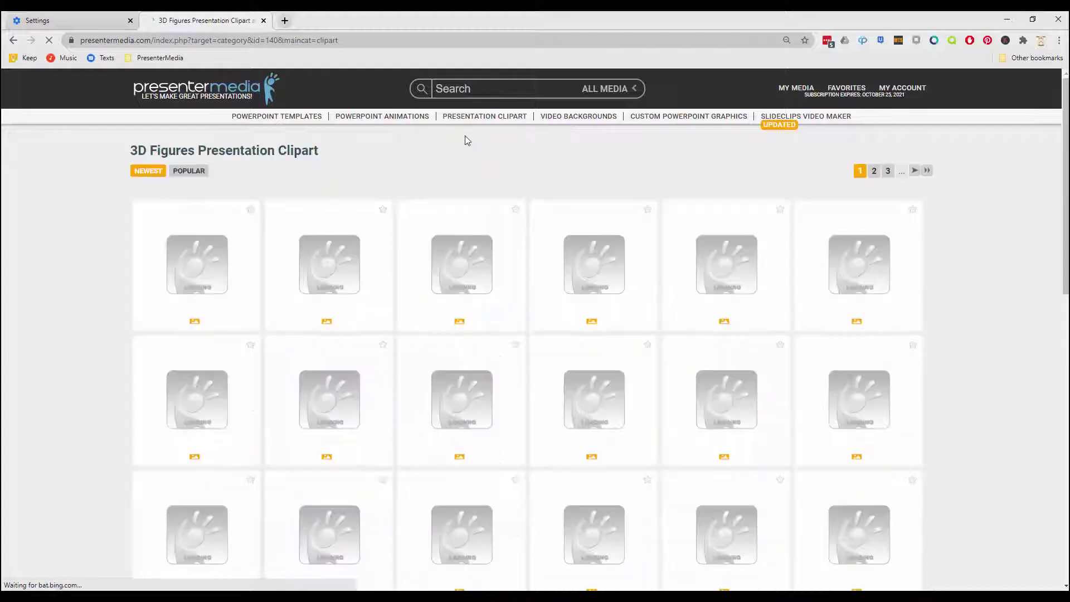
click(485, 250)
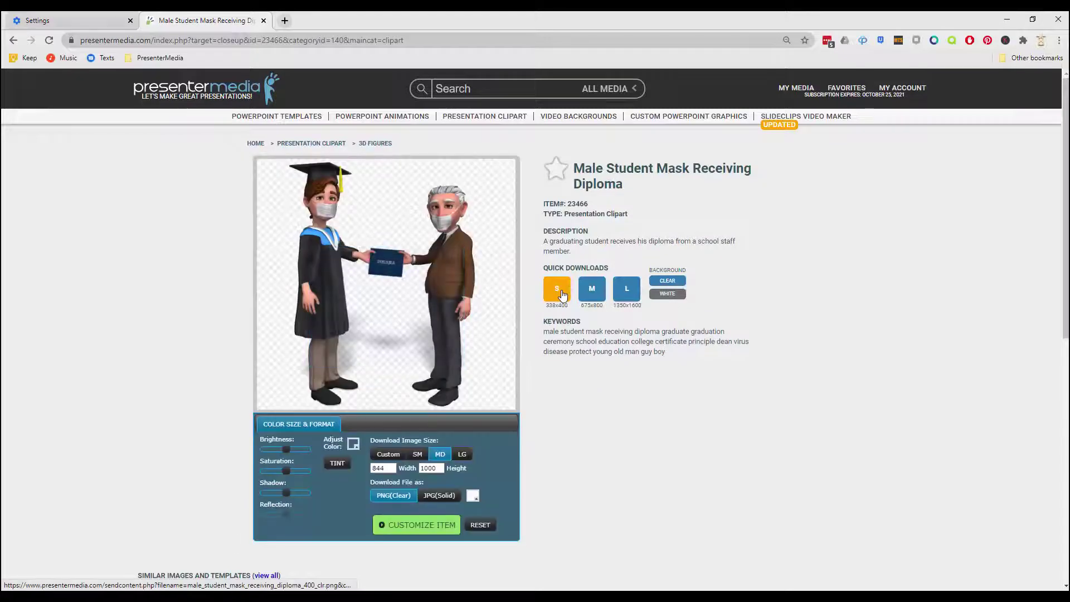
click(563, 296)
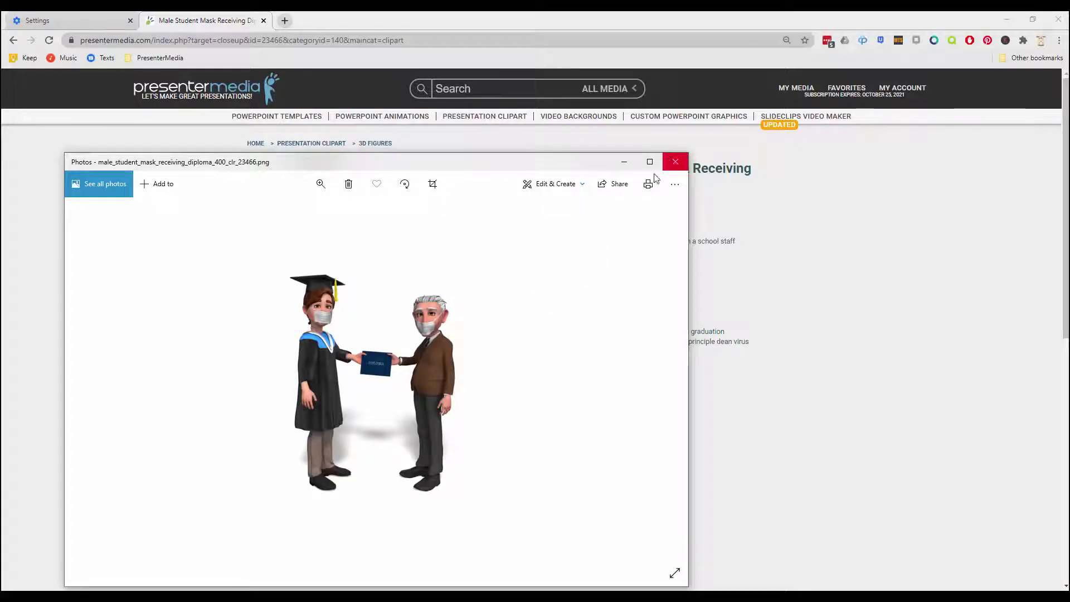
- Check the Edit & Create, Add to and more-actions menus in Photos, then close Photos
click(552, 185)
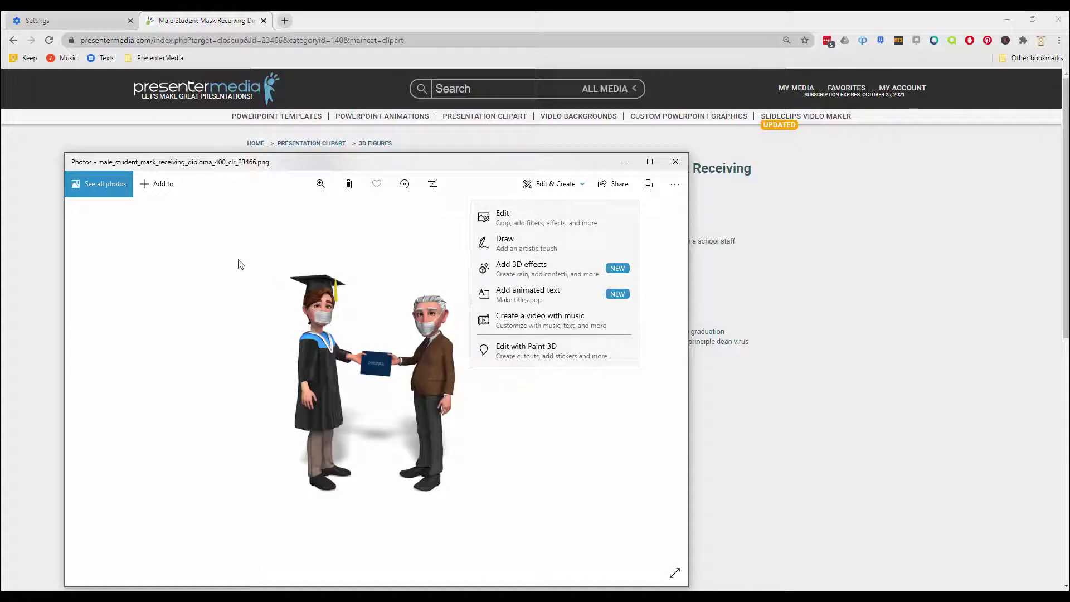
click(151, 187)
click(157, 184)
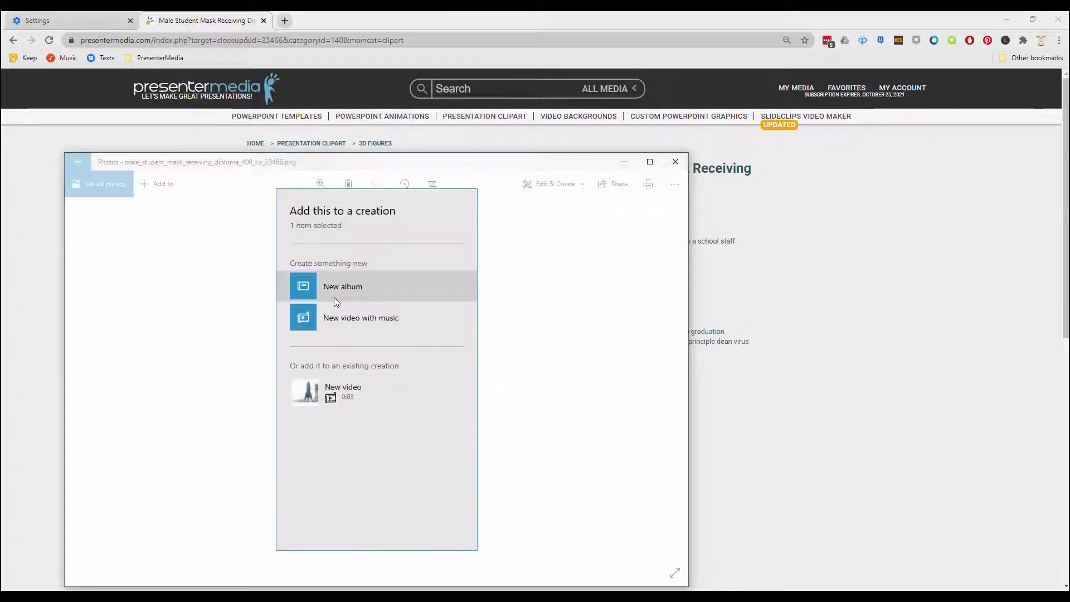
click(199, 347)
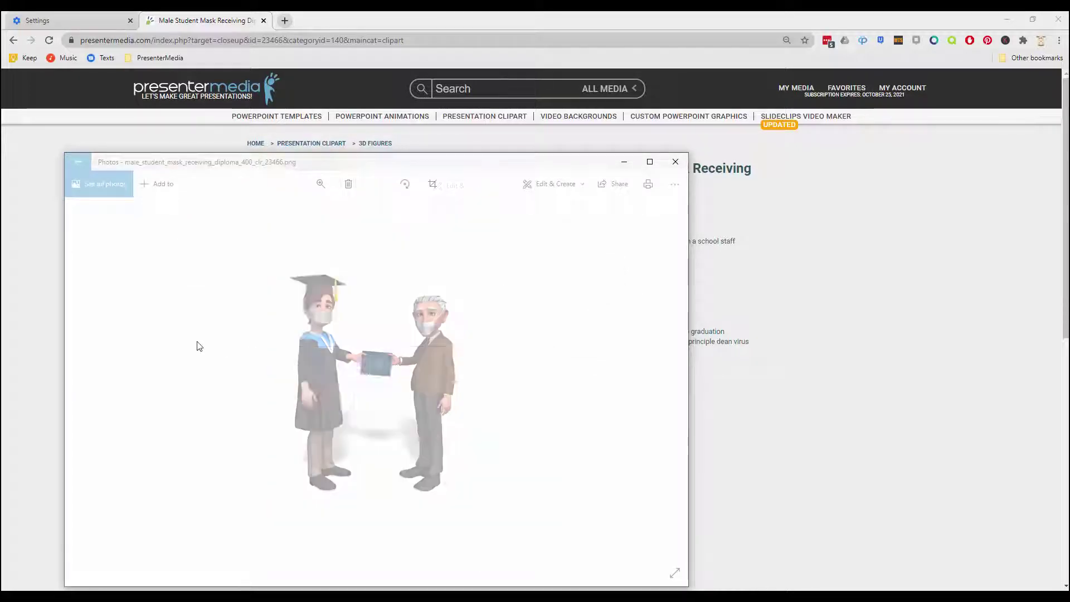
click(671, 190)
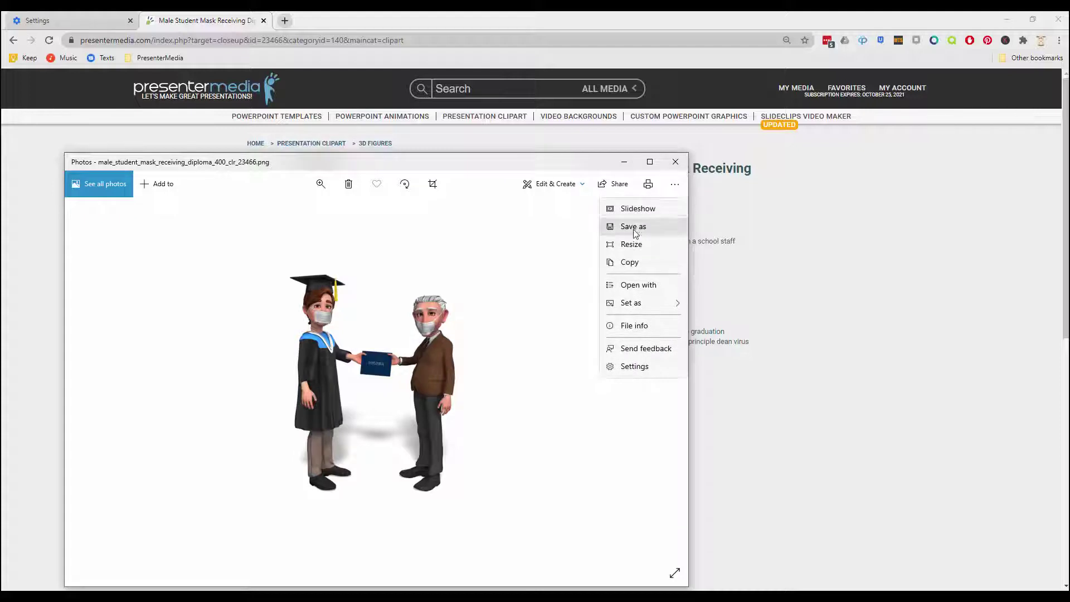
click(675, 161)
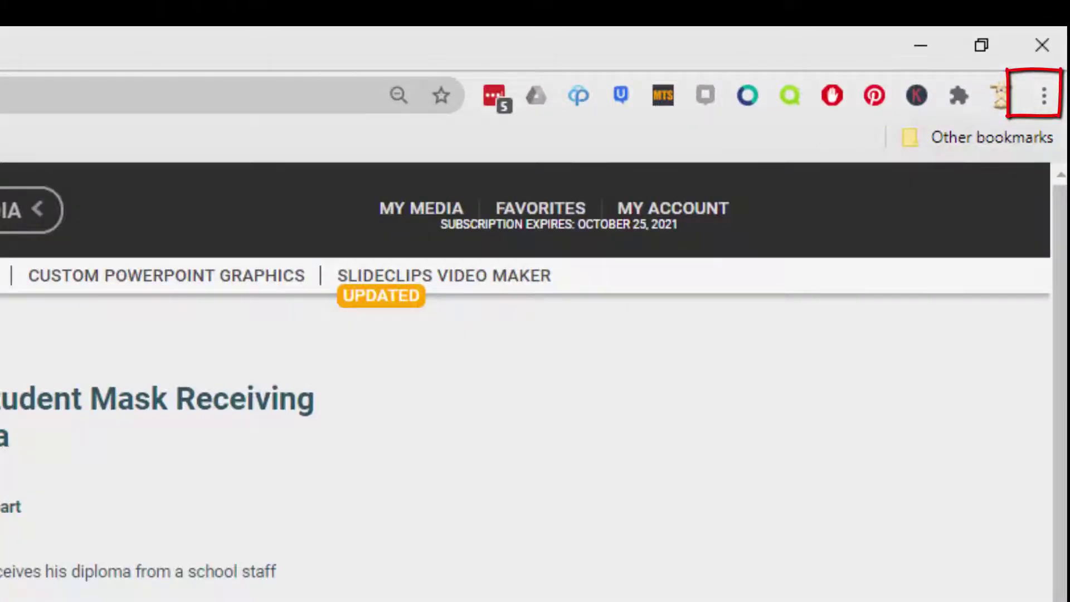
- Open Chrome's Settings page from the three-dot menu
click(1045, 96)
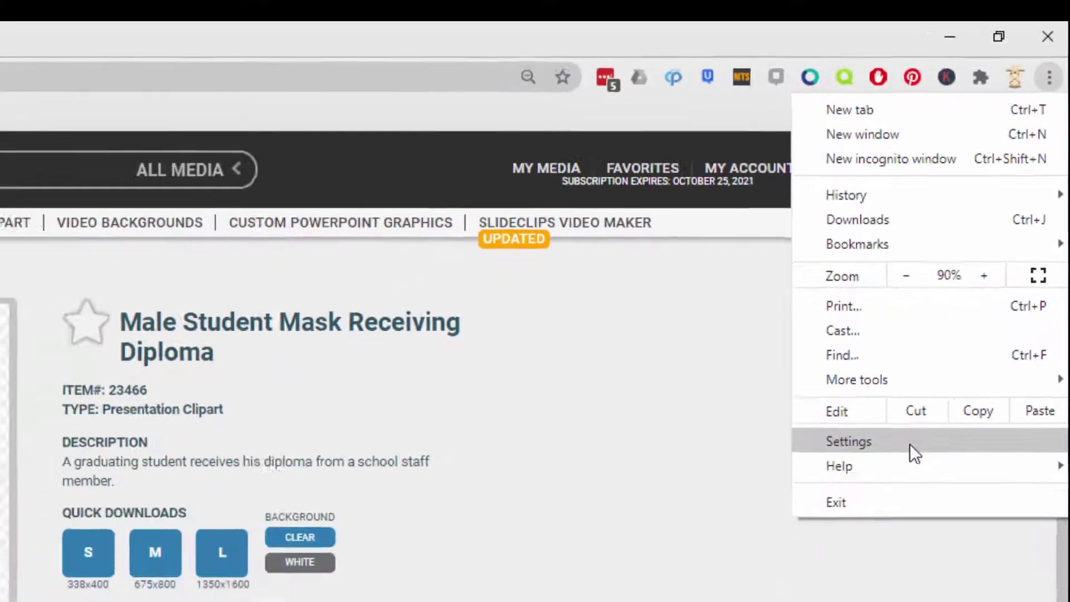
click(842, 552)
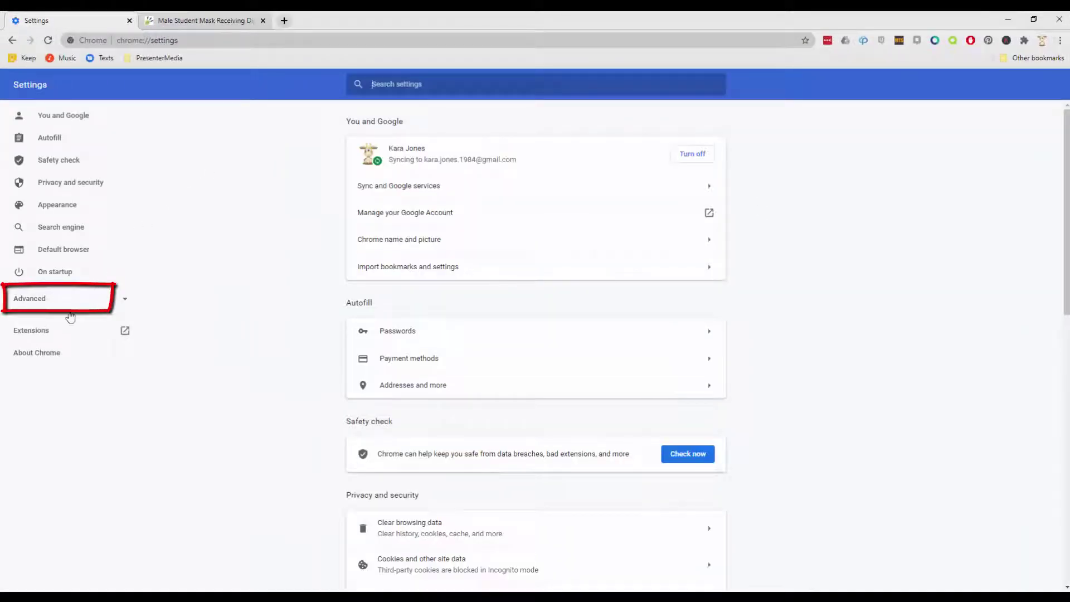
- Under Advanced > Downloads, clear 'Open certain file types automatically after downloading'
click(62, 306)
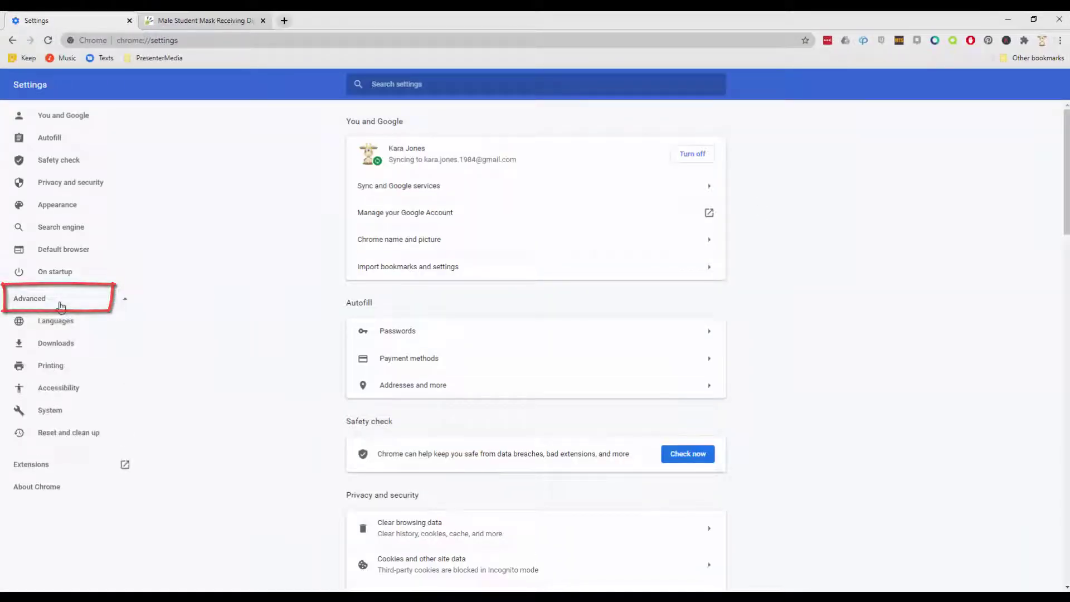
click(59, 345)
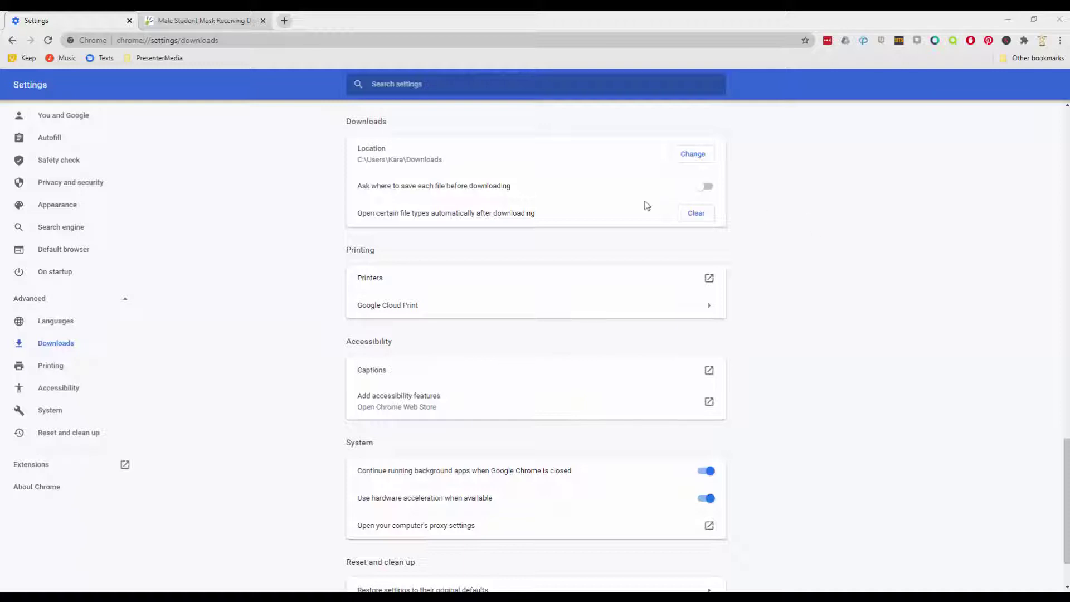
click(696, 213)
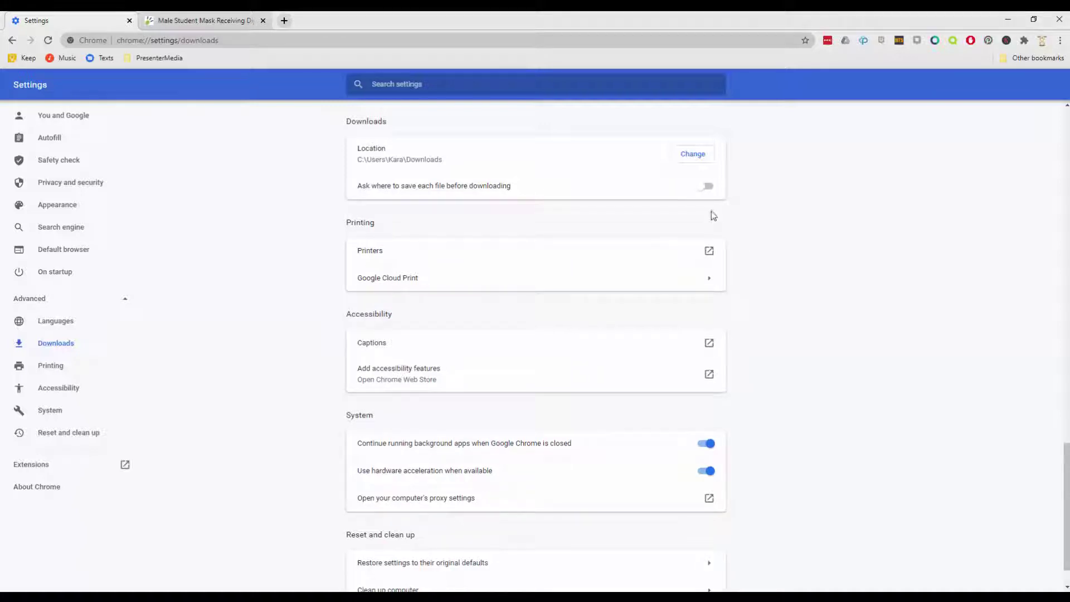
- Download the small diploma clipart again and show the downloaded file in its folder
click(192, 23)
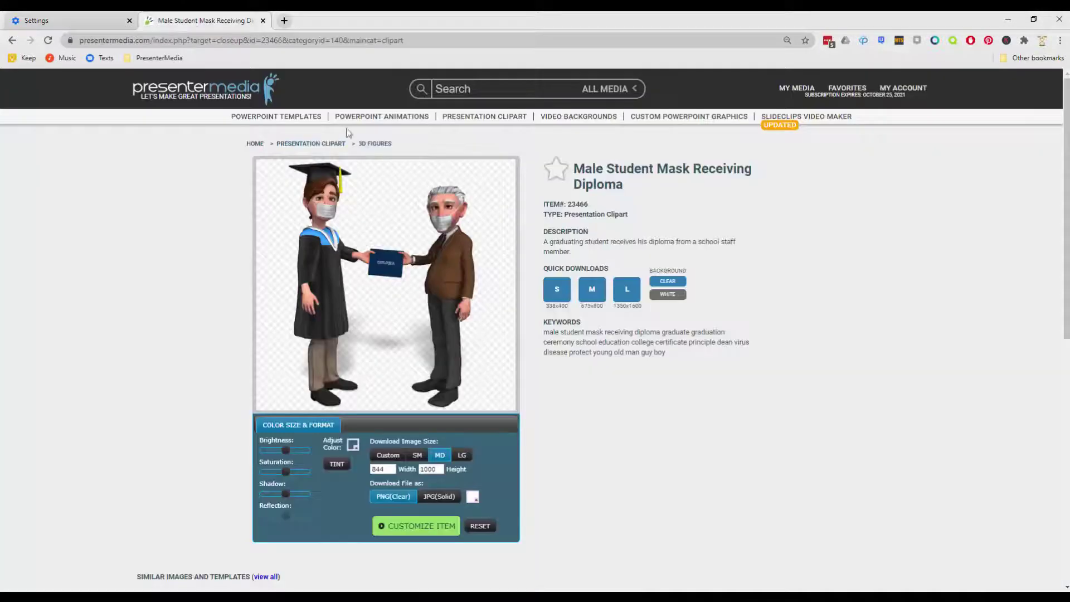
click(557, 290)
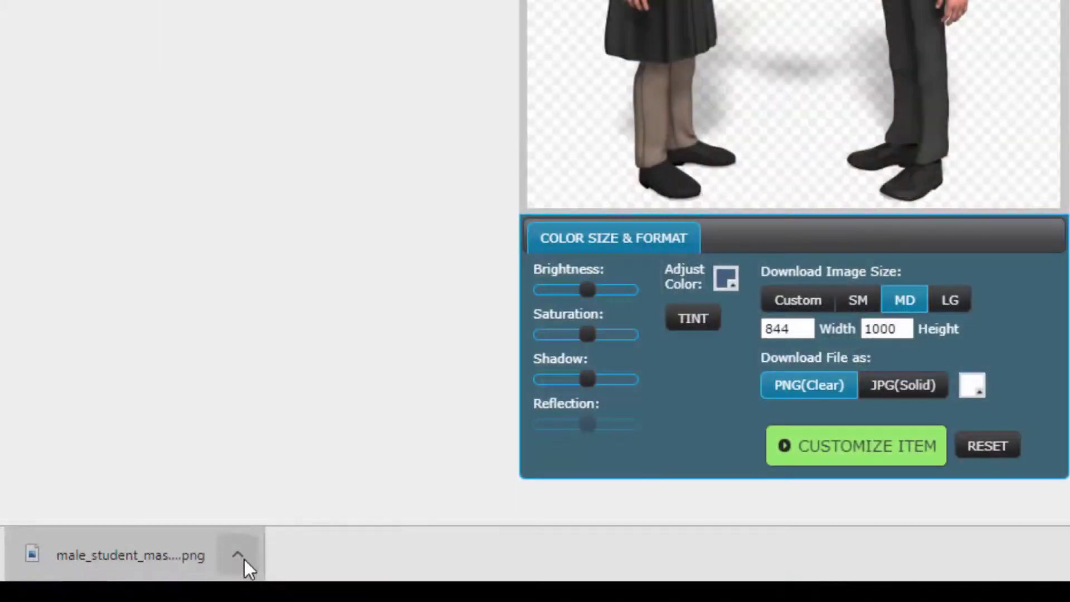
click(244, 559)
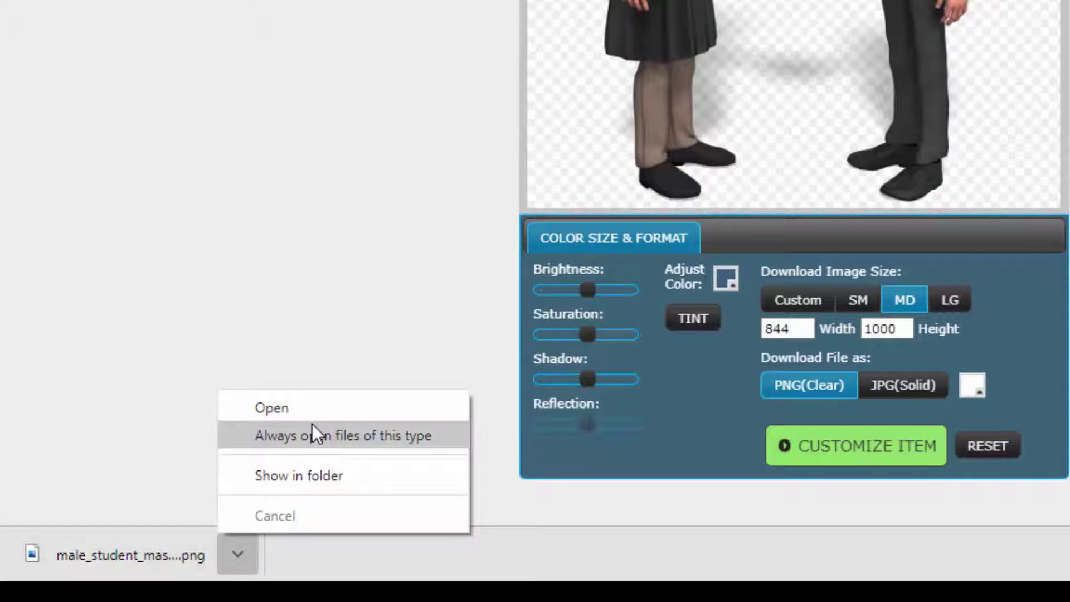
click(312, 476)
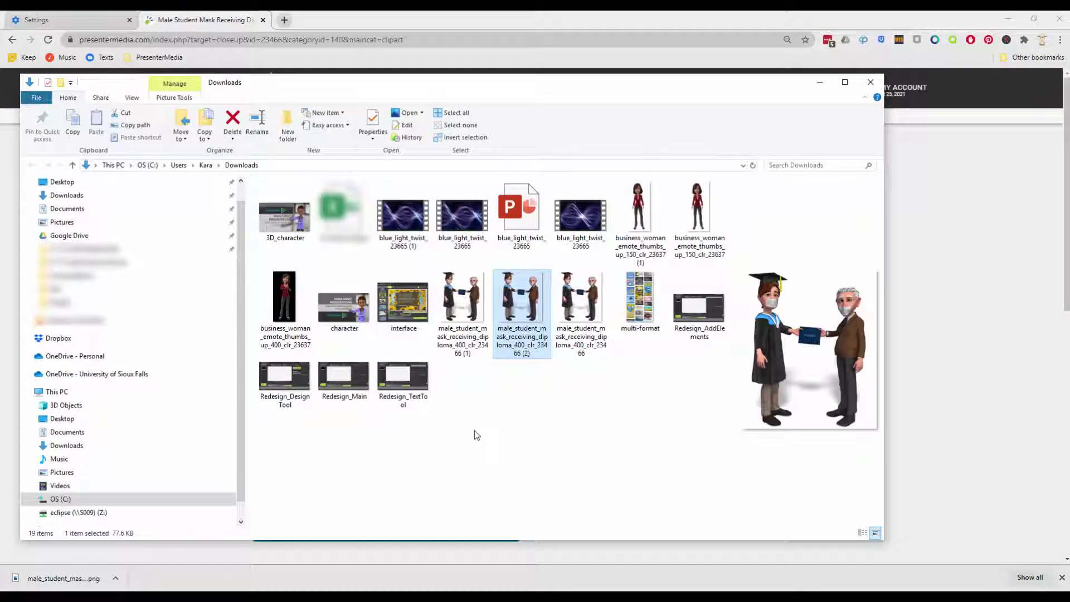
- Inspect the male_student_mask_receiving_diploma copies in Downloads, deselect them, and close Explorer
click(467, 295)
click(504, 297)
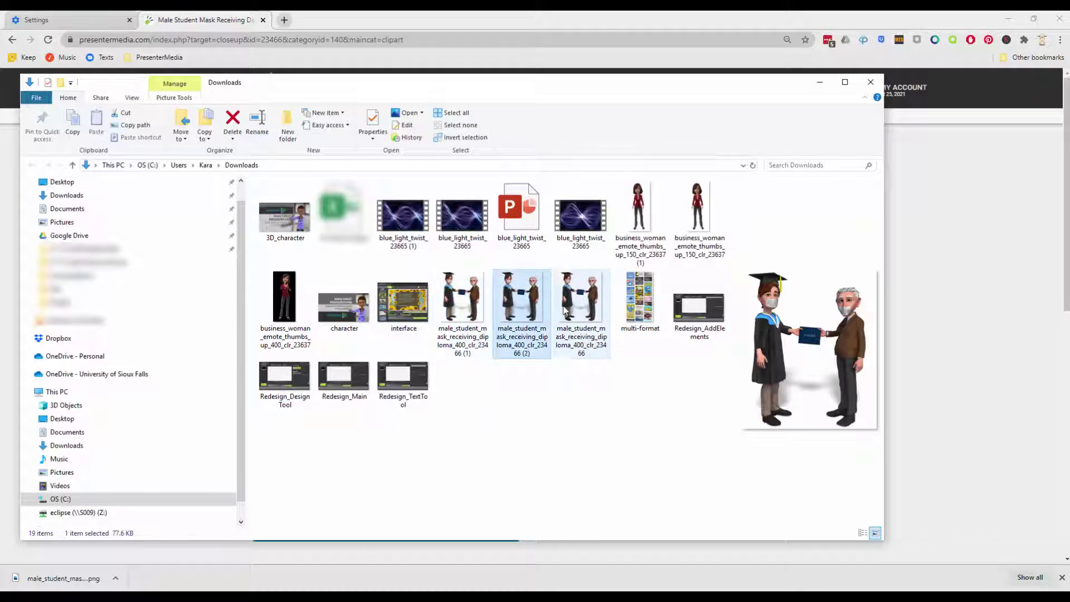
click(565, 310)
click(604, 393)
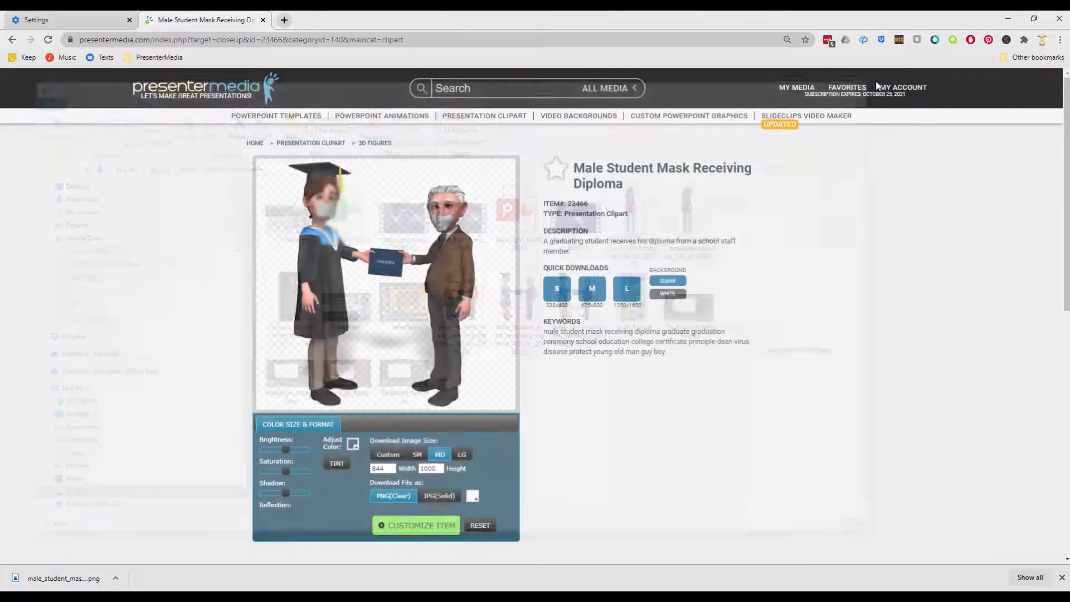
click(871, 82)
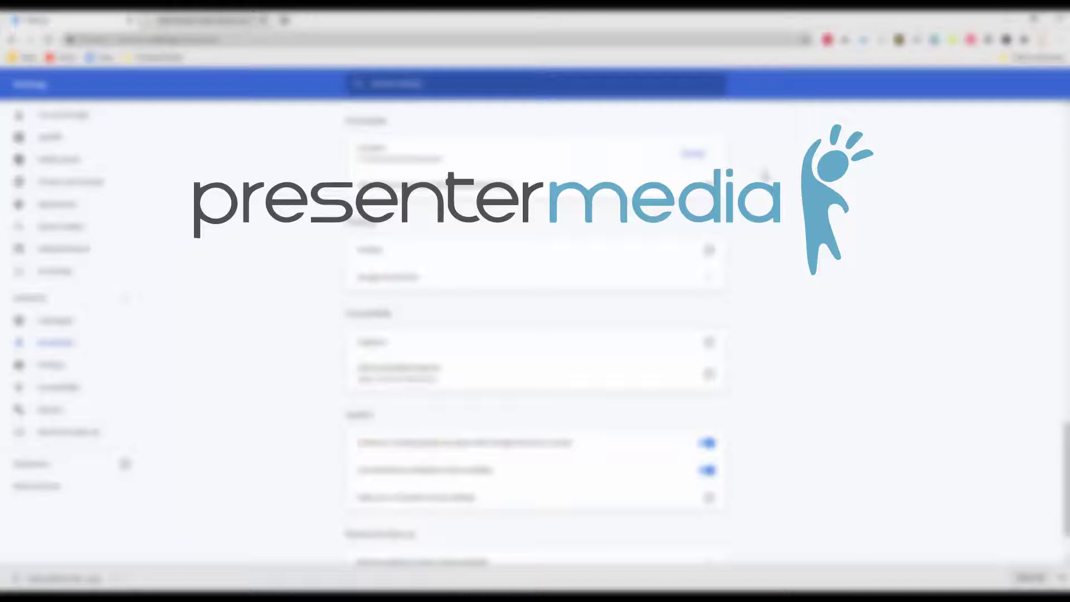
- Switch from Settings back to the PresenterMedia tab, now showing the home page
click(184, 21)
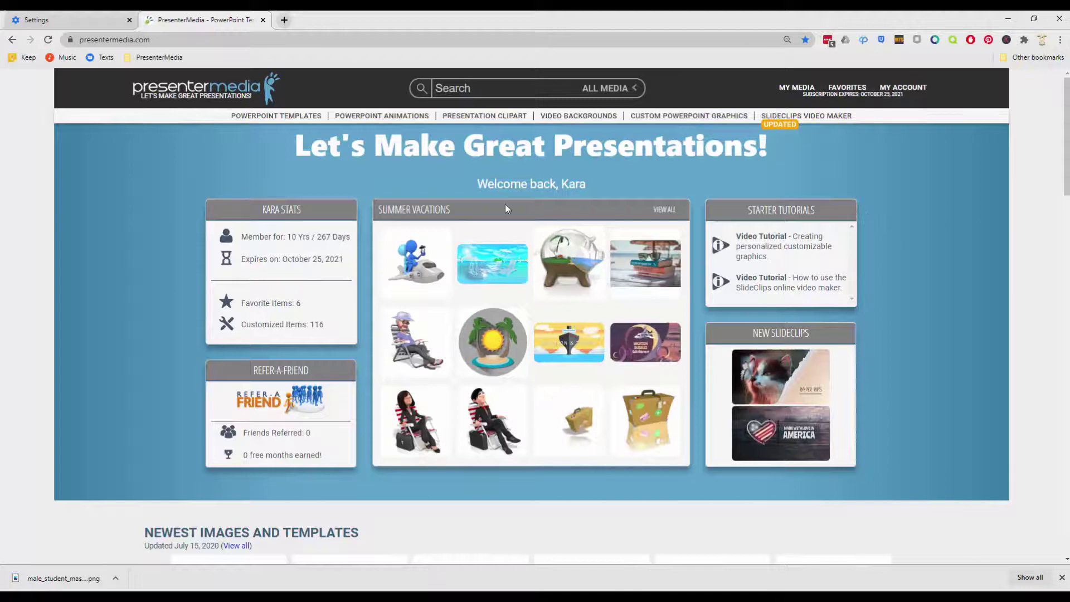
- View the Custom Text category under PowerPoint Animations, then go to the SlideClips video maker page
mouse_move(371, 114)
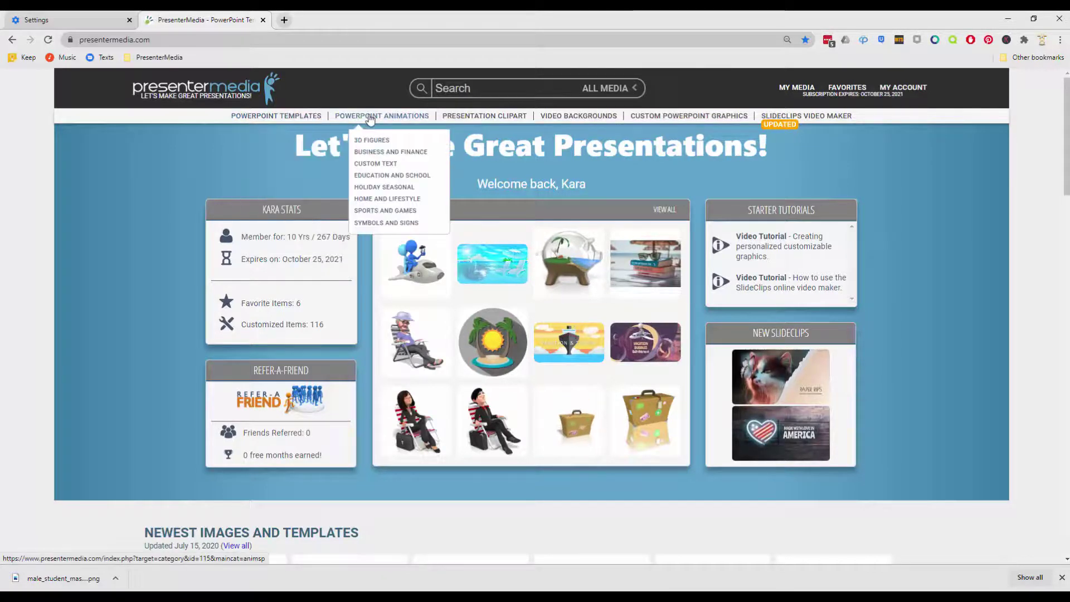
click(375, 164)
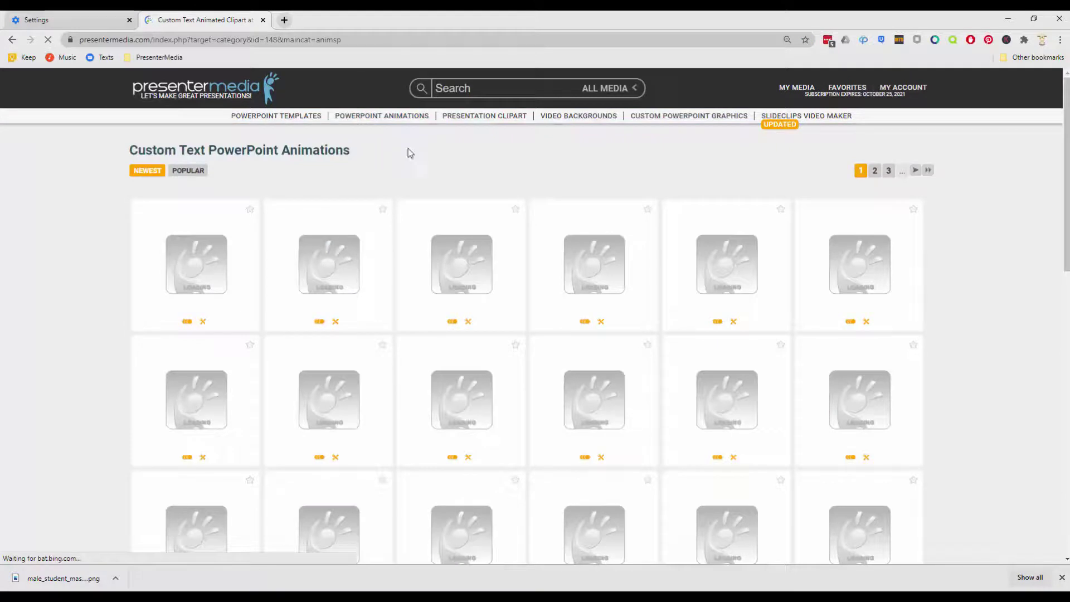
mouse_move(486, 117)
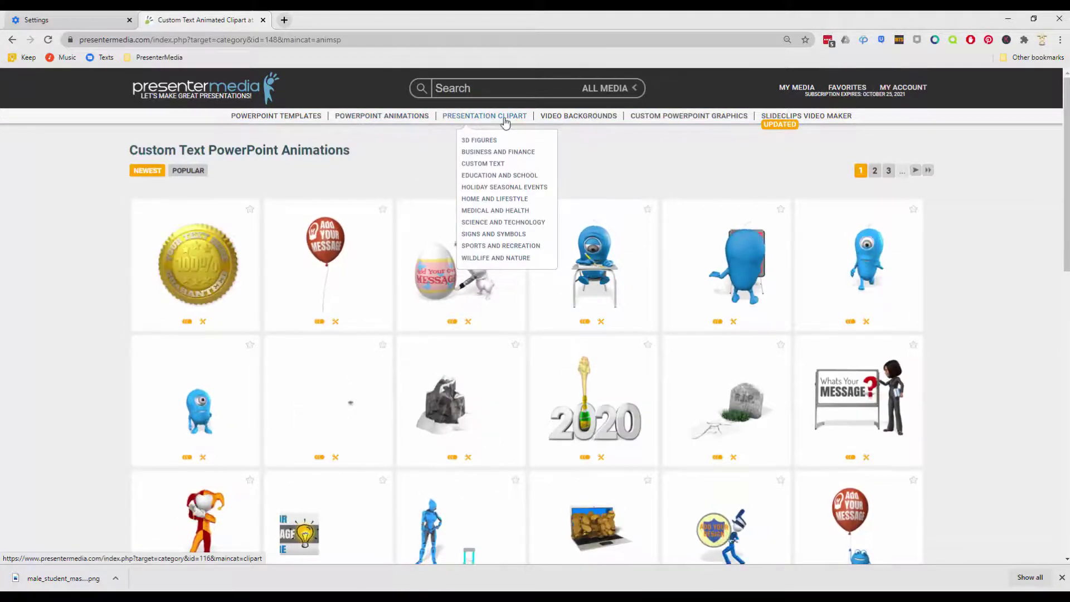
mouse_move(577, 118)
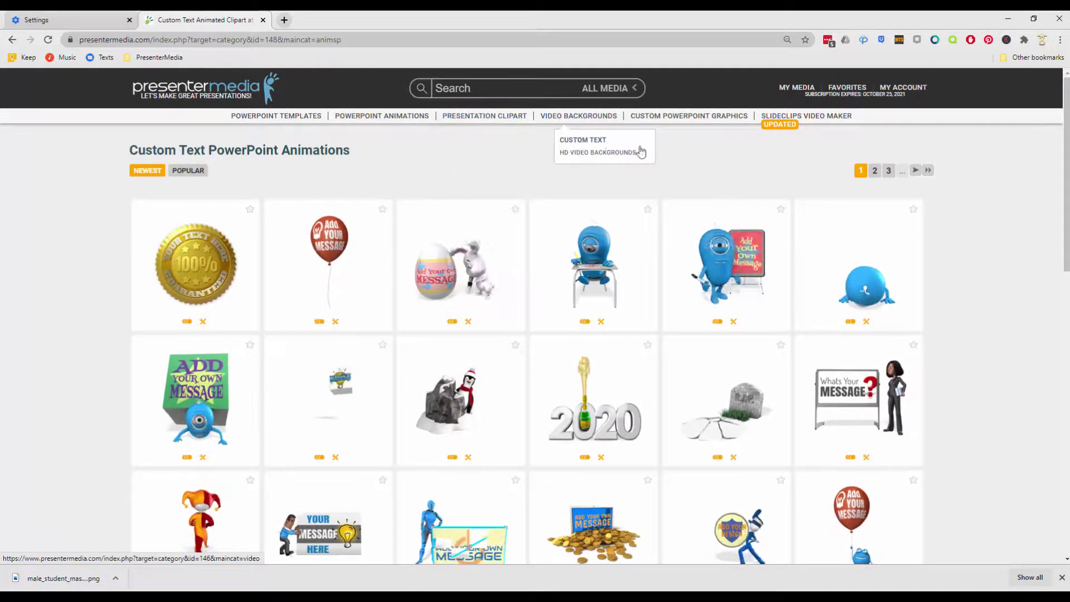
click(800, 119)
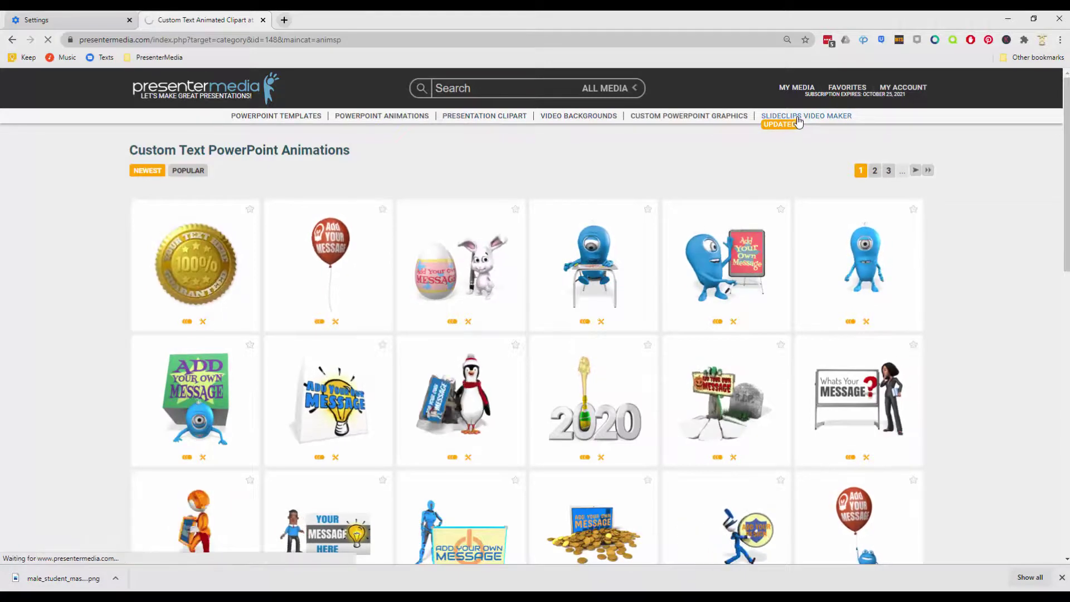